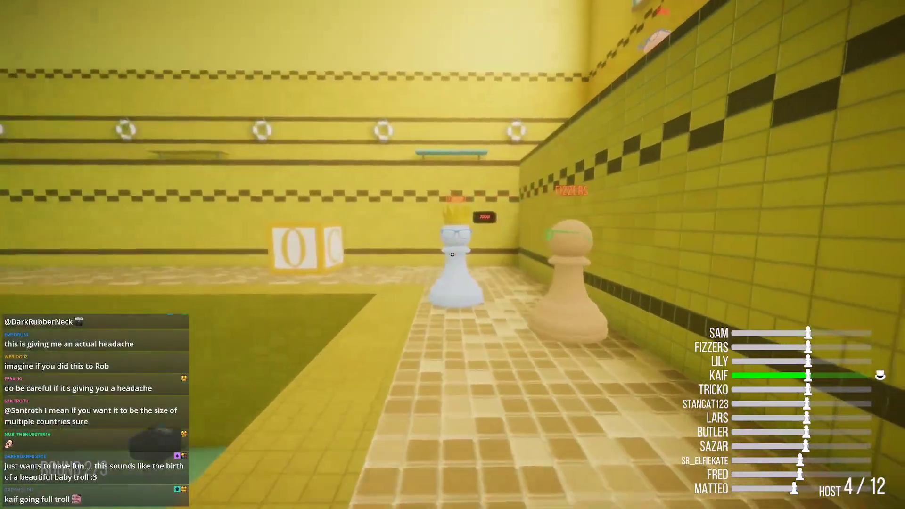
key("w")
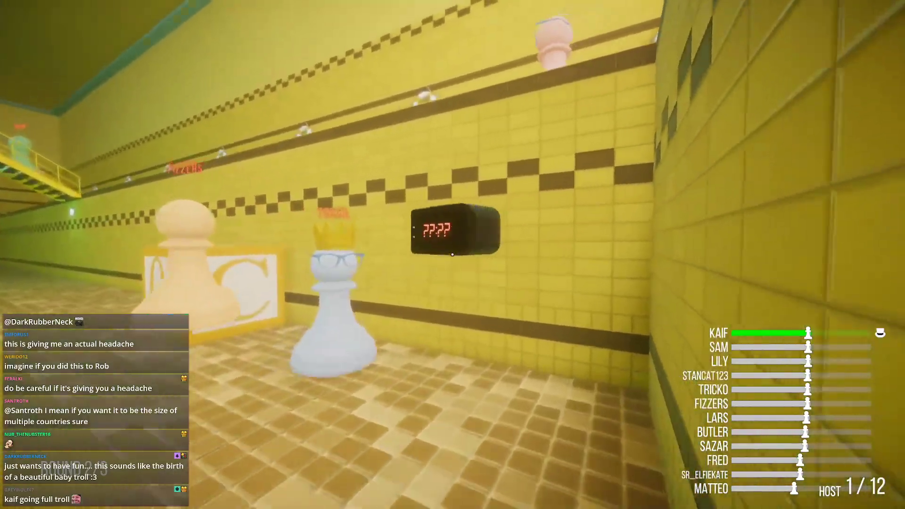